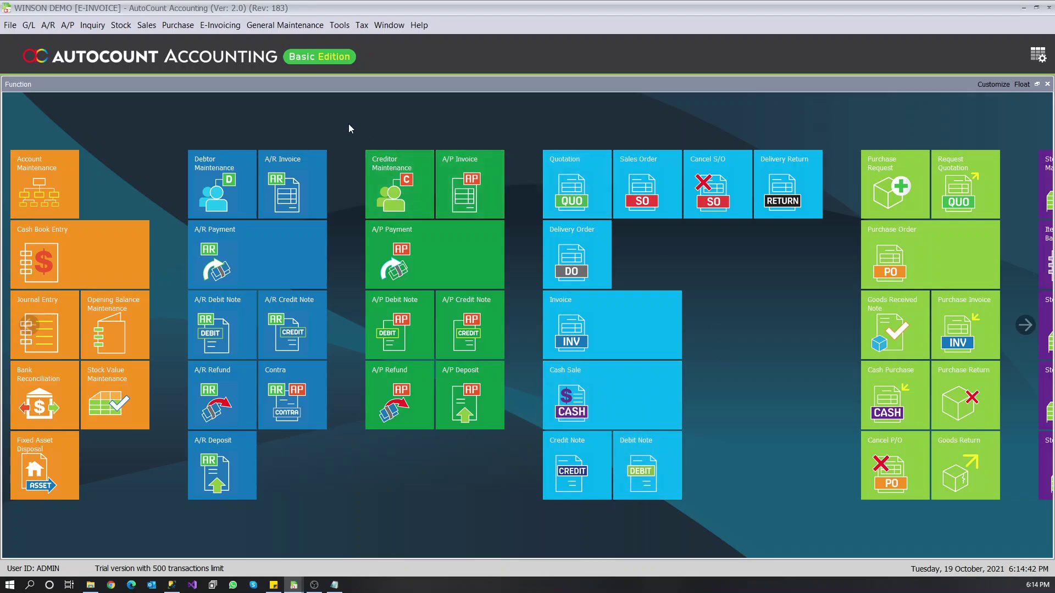
# - Review the company profile and close it without changes
pyautogui.click(305, 28)
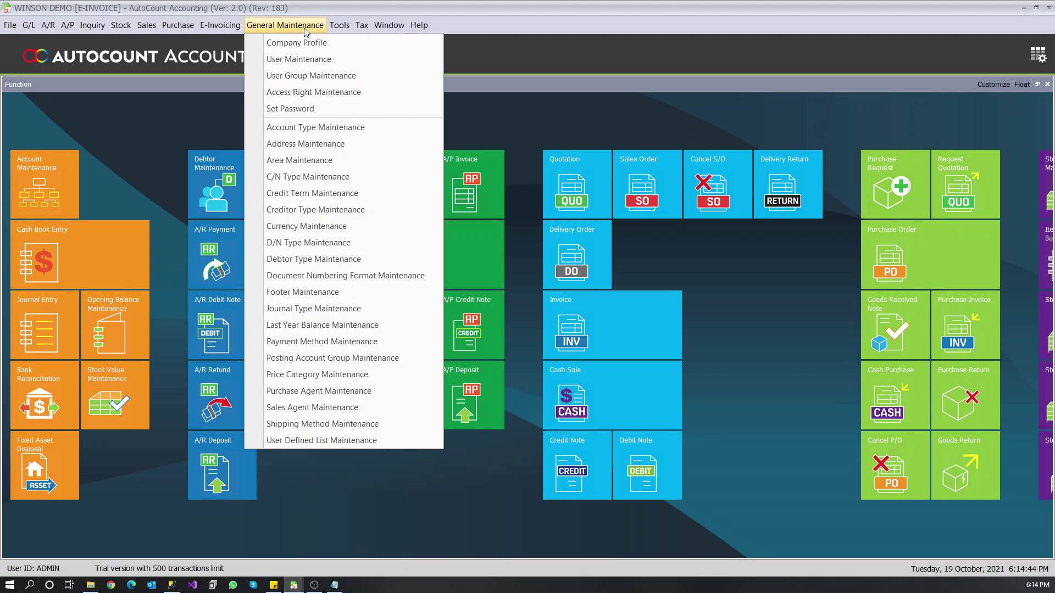
pyautogui.click(310, 39)
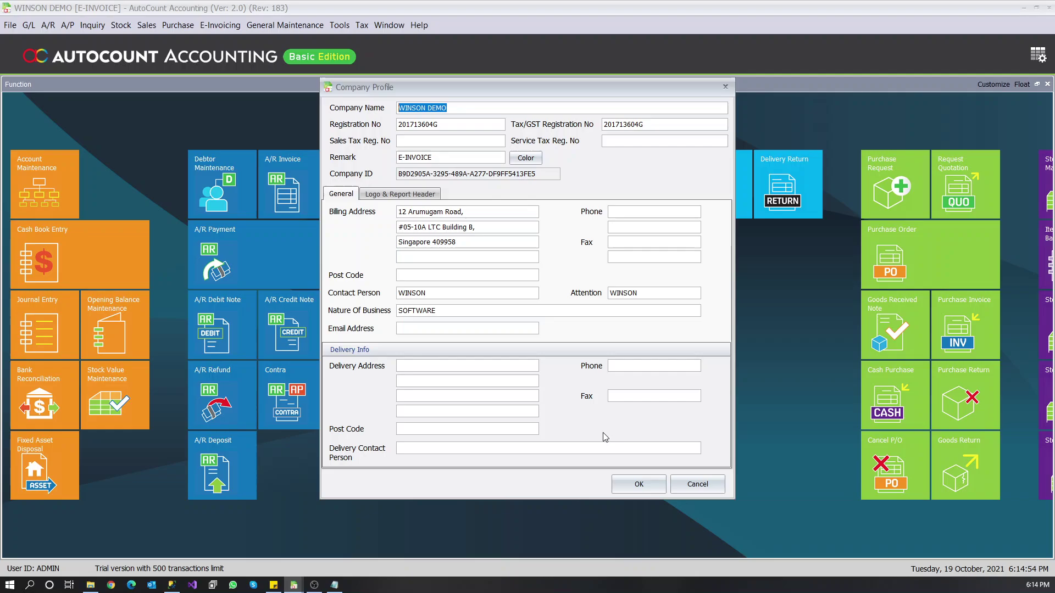
pyautogui.click(677, 488)
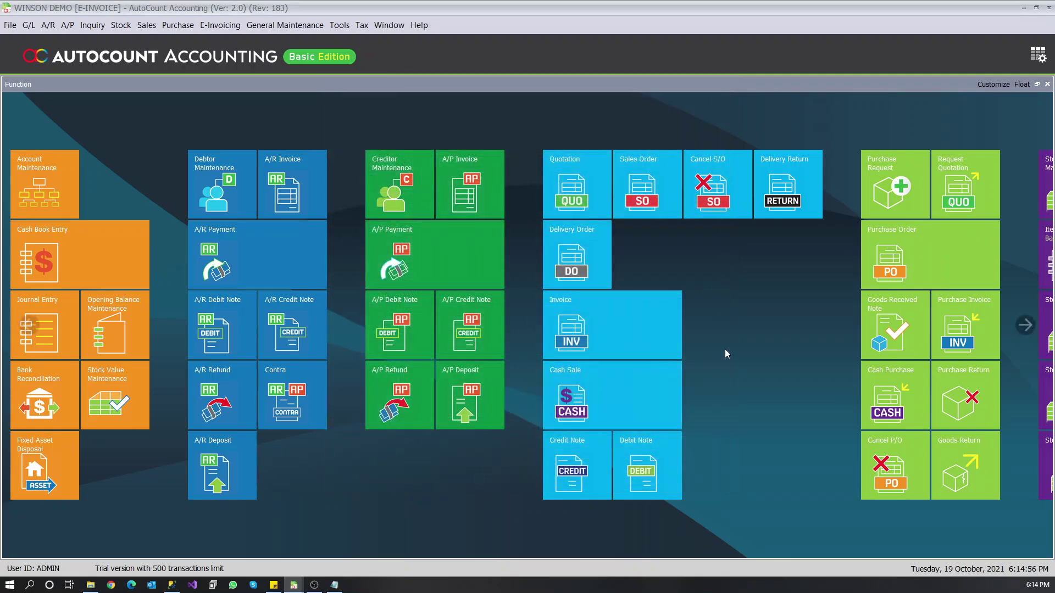
# - Save the Peppol account registration details for sending and receiving e-invoices
pyautogui.click(210, 25)
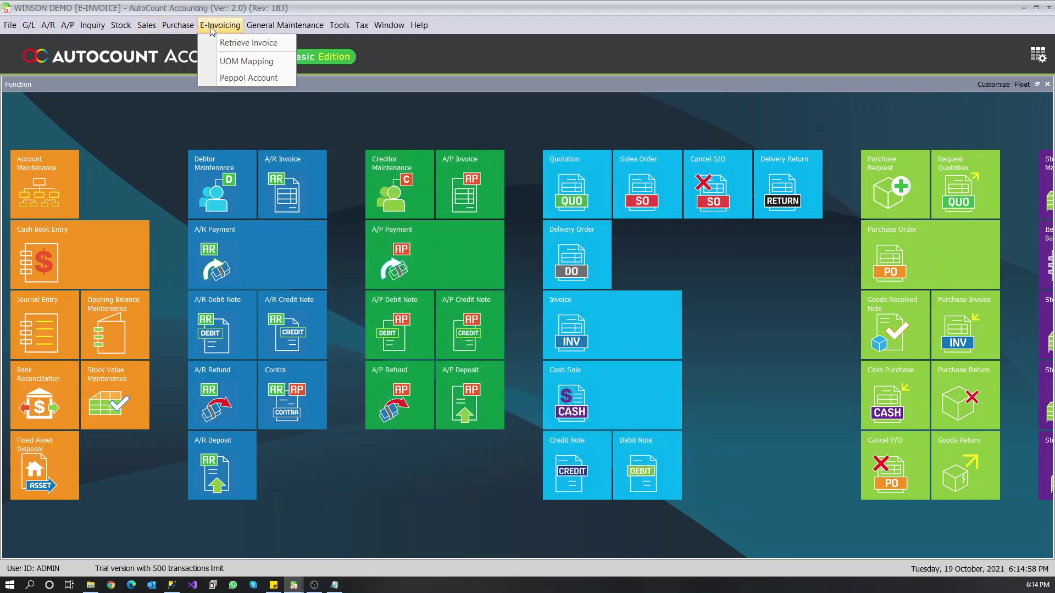
pyautogui.click(216, 76)
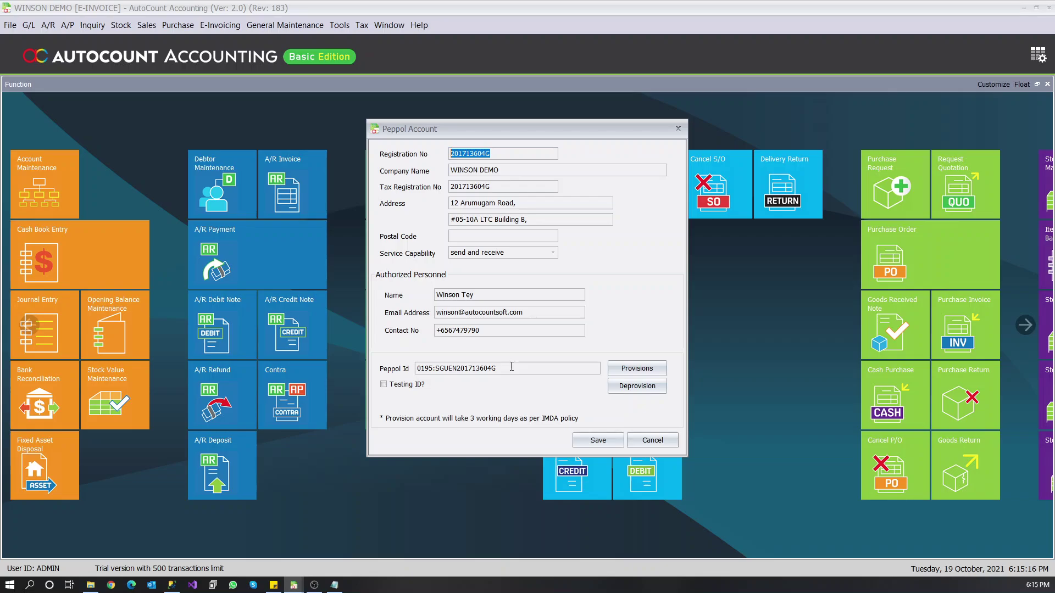
pyautogui.click(593, 444)
pyautogui.click(529, 317)
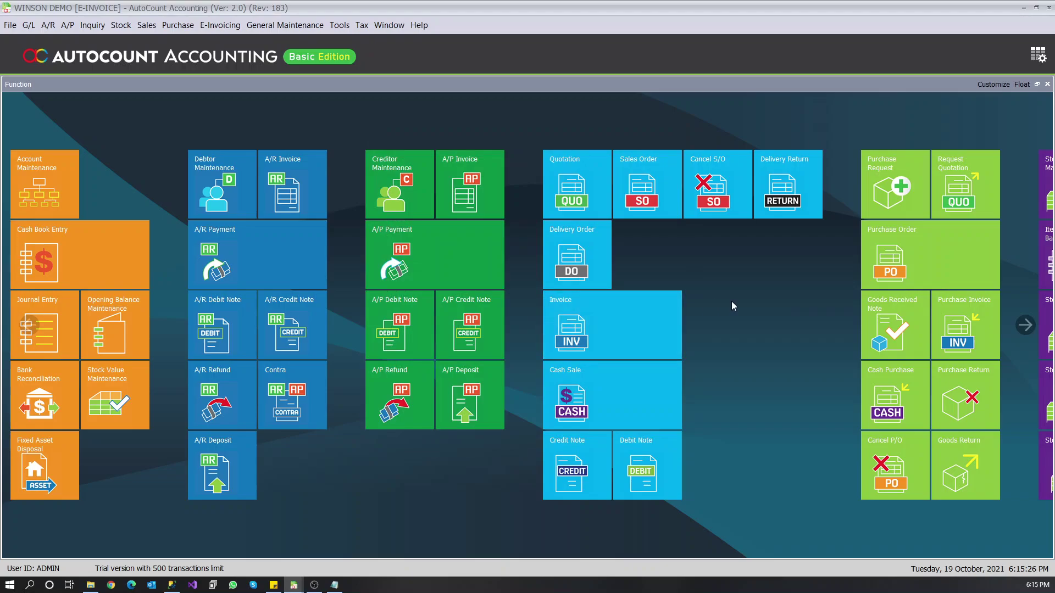
# - In UOM Mapping, map unit BOX to code BW (Box, for liquids)
pyautogui.click(226, 27)
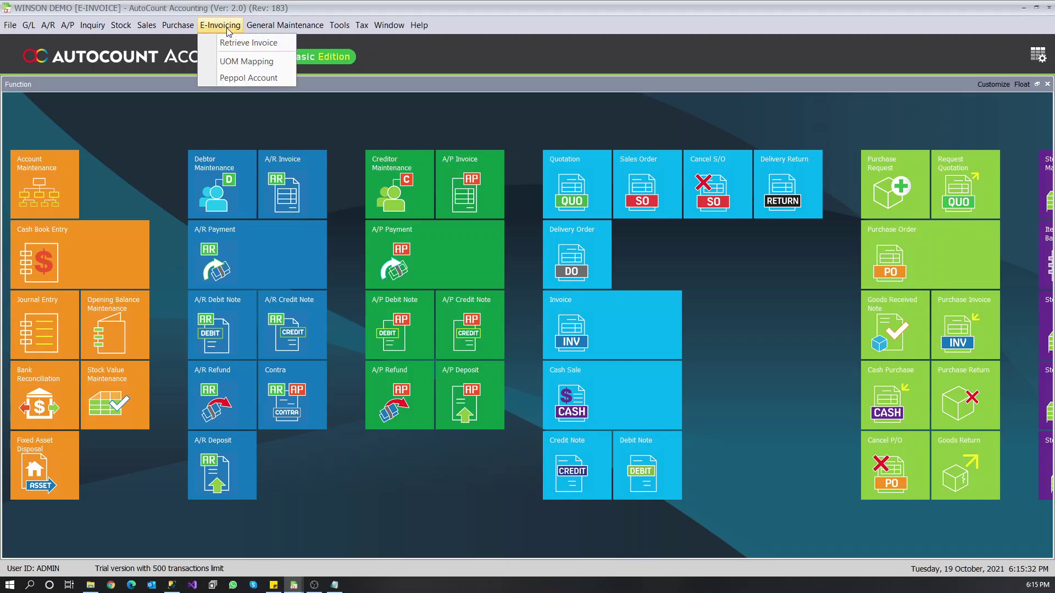
pyautogui.click(228, 62)
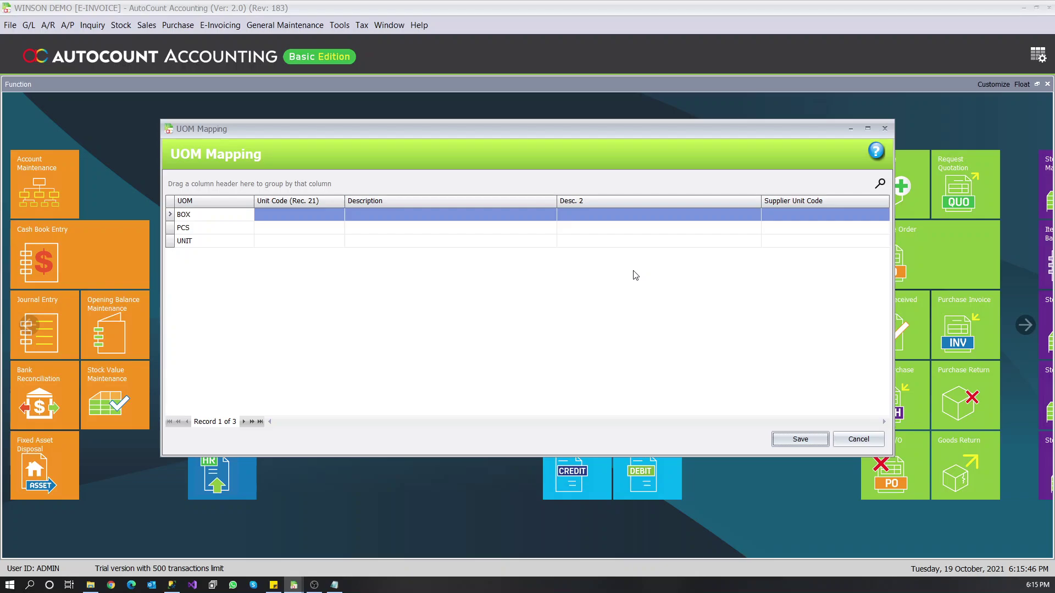
pyautogui.click(354, 289)
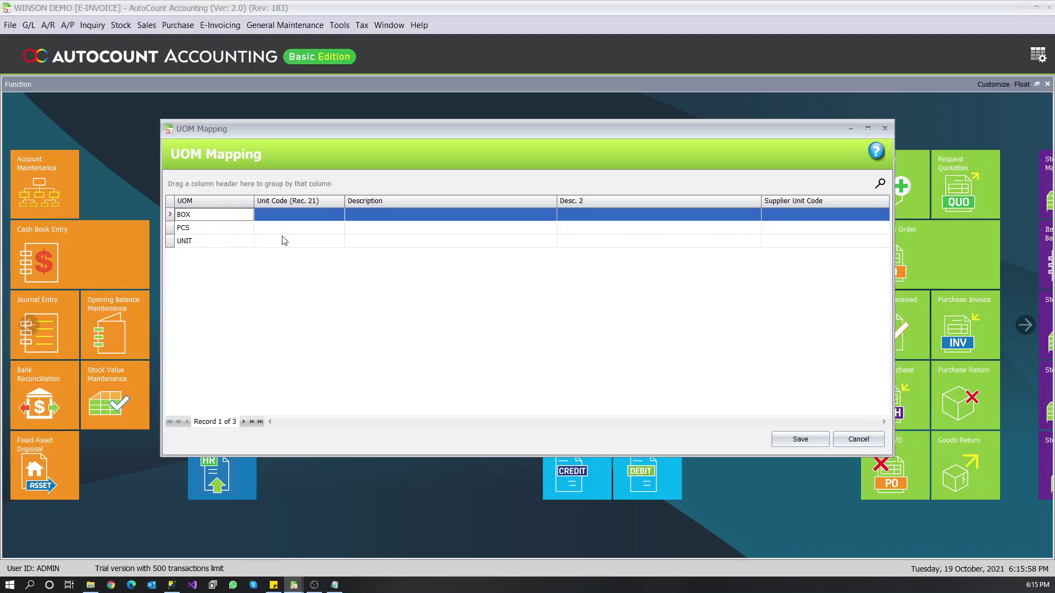
pyautogui.click(326, 219)
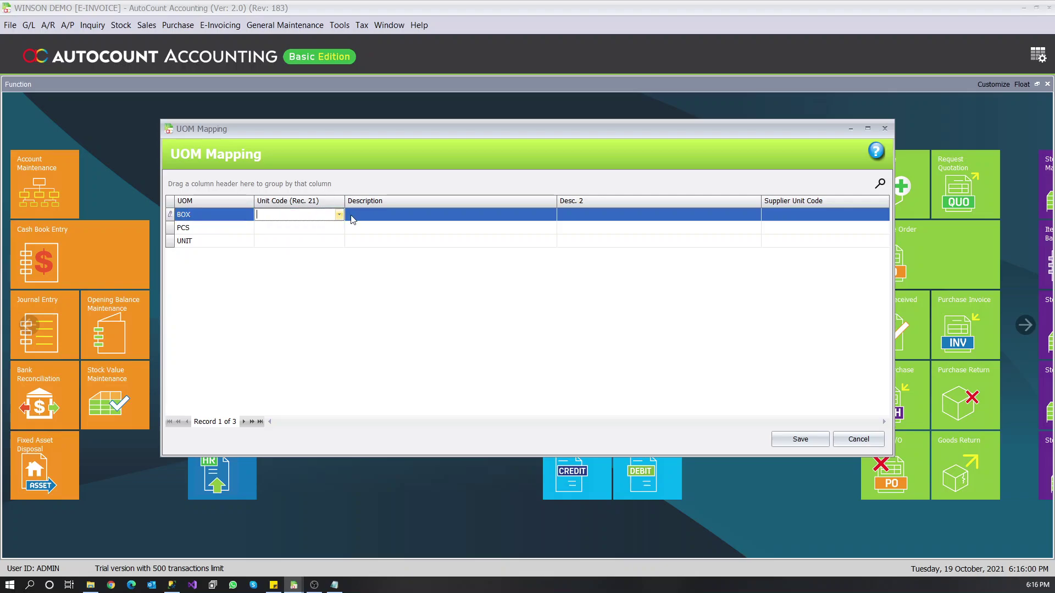
pyautogui.click(339, 215)
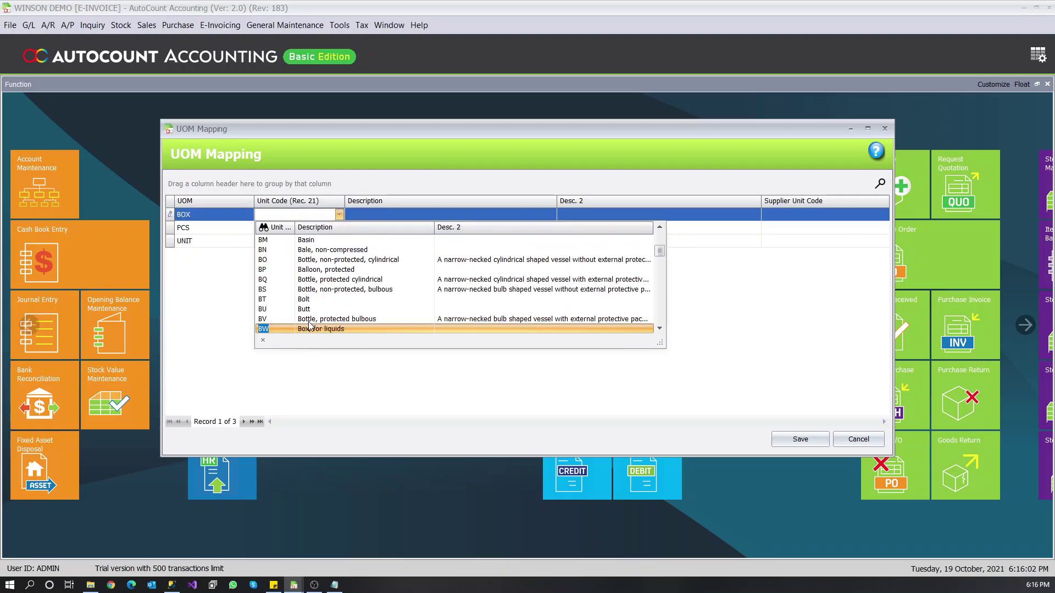
pyautogui.click(312, 328)
# - Map PCS and UNIT to code UN (Unit) and save the mappings
pyautogui.click(338, 230)
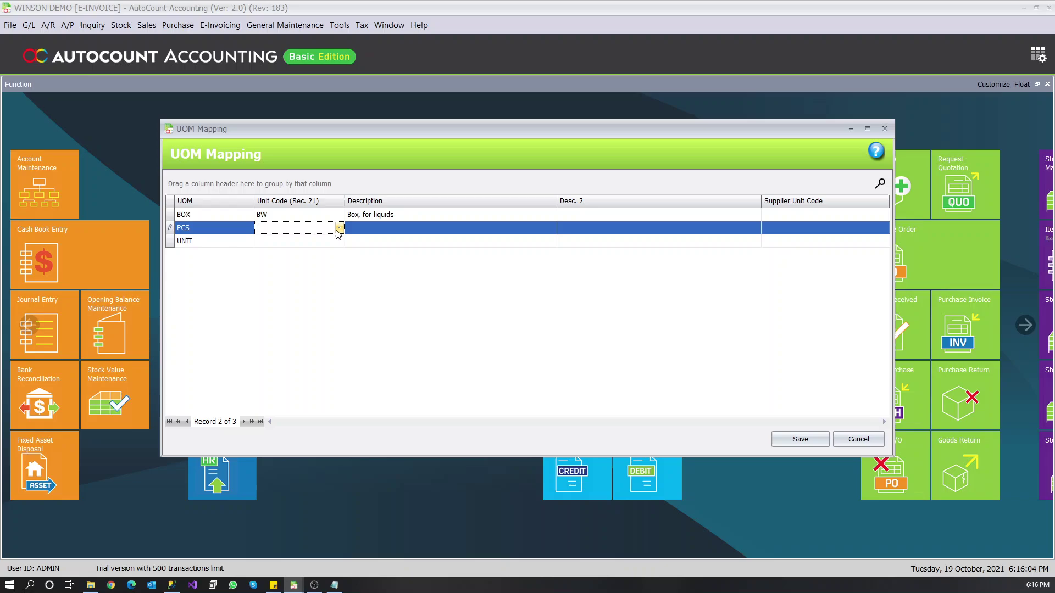
pyautogui.click(339, 228)
pyautogui.scroll(-1, 306, 341)
pyautogui.click(305, 341)
pyautogui.click(339, 241)
pyautogui.click(340, 241)
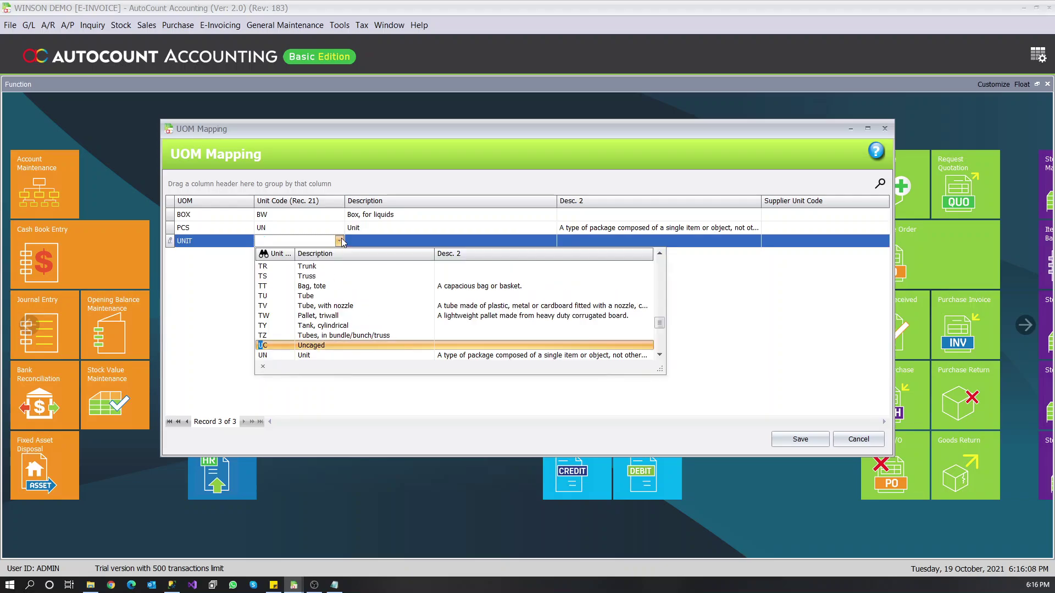
pyautogui.click(291, 356)
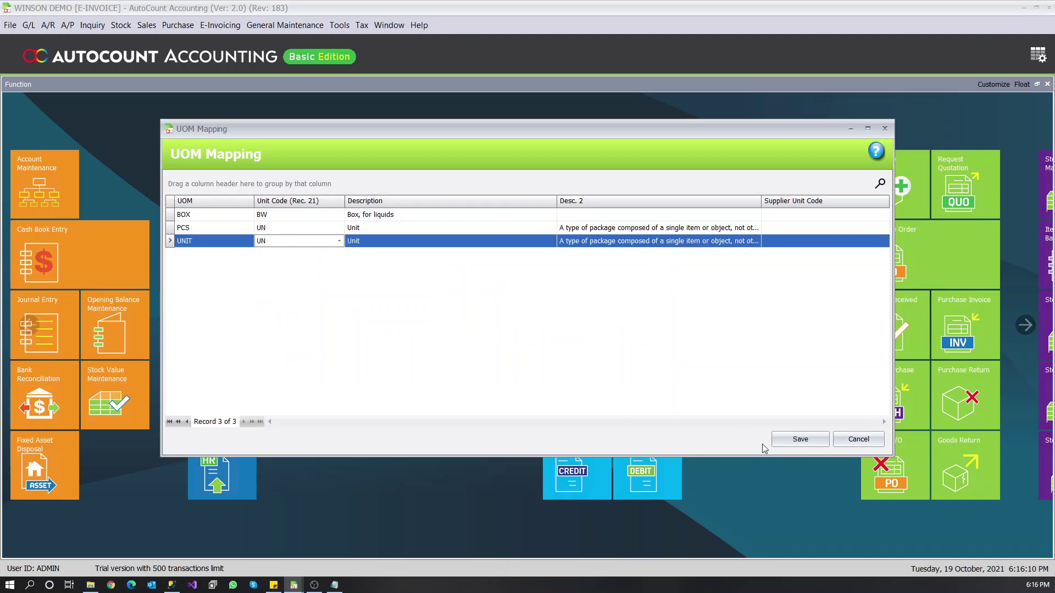
pyautogui.click(783, 438)
pyautogui.click(526, 312)
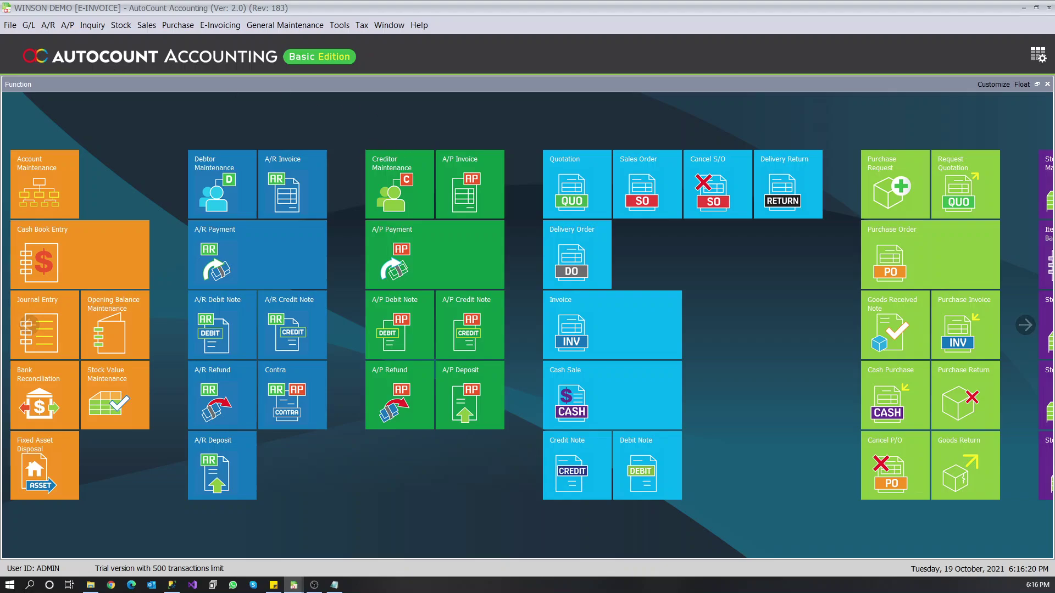
# - Start a new debtor named CREATIVE EWORLD and generate its account code
pyautogui.click(49, 26)
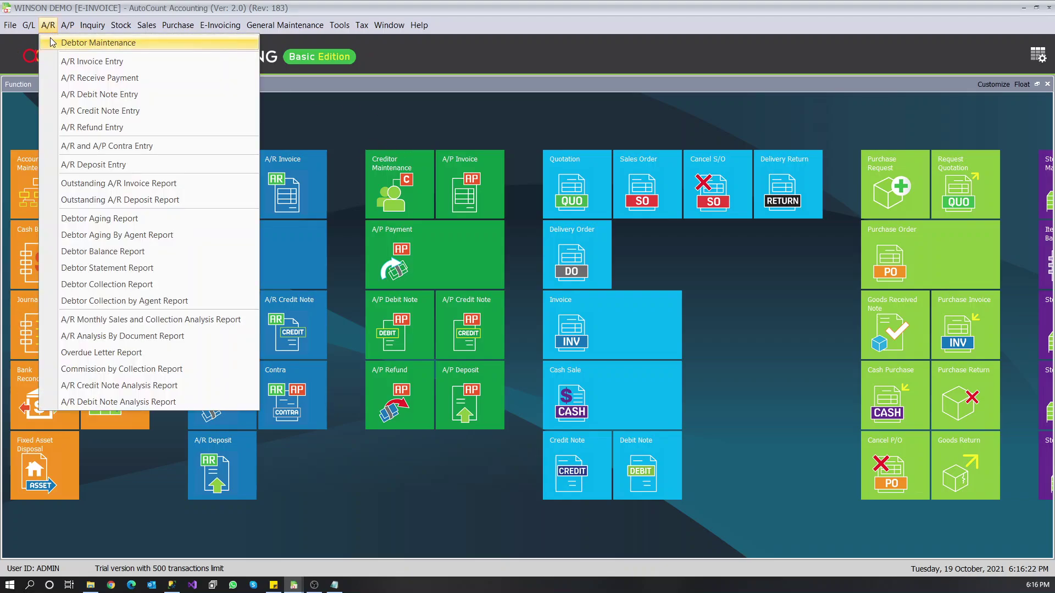
pyautogui.click(50, 42)
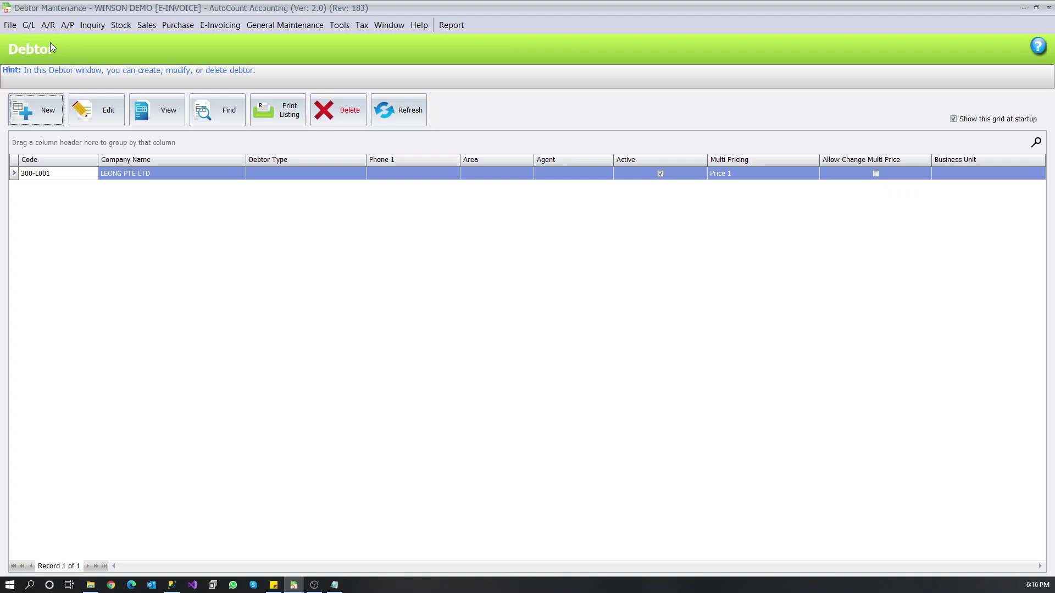
pyautogui.click(36, 109)
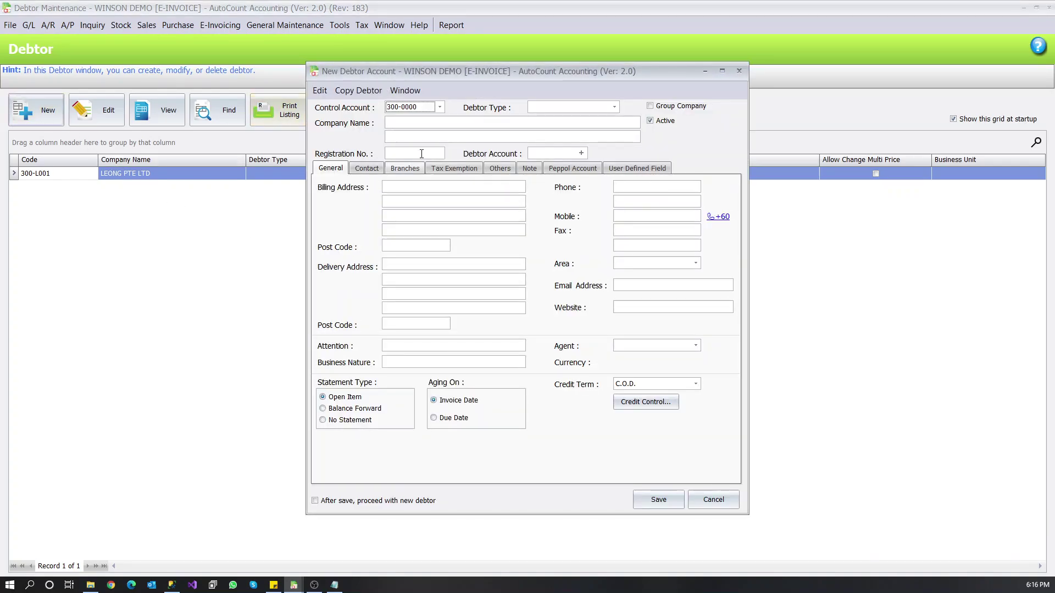
pyautogui.click(475, 122)
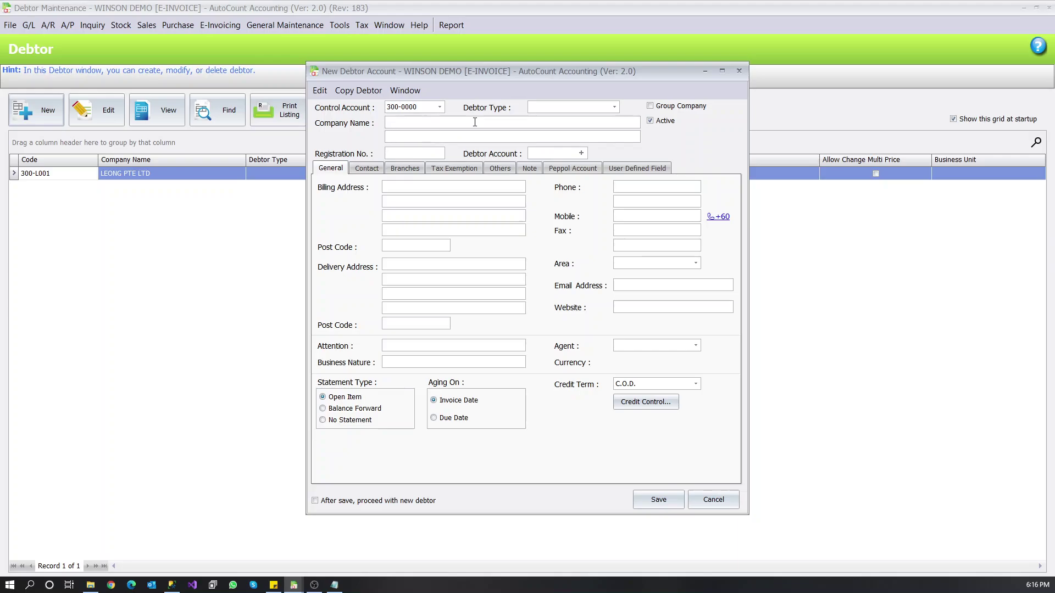
pyautogui.write('CREATIVE EWORLD')
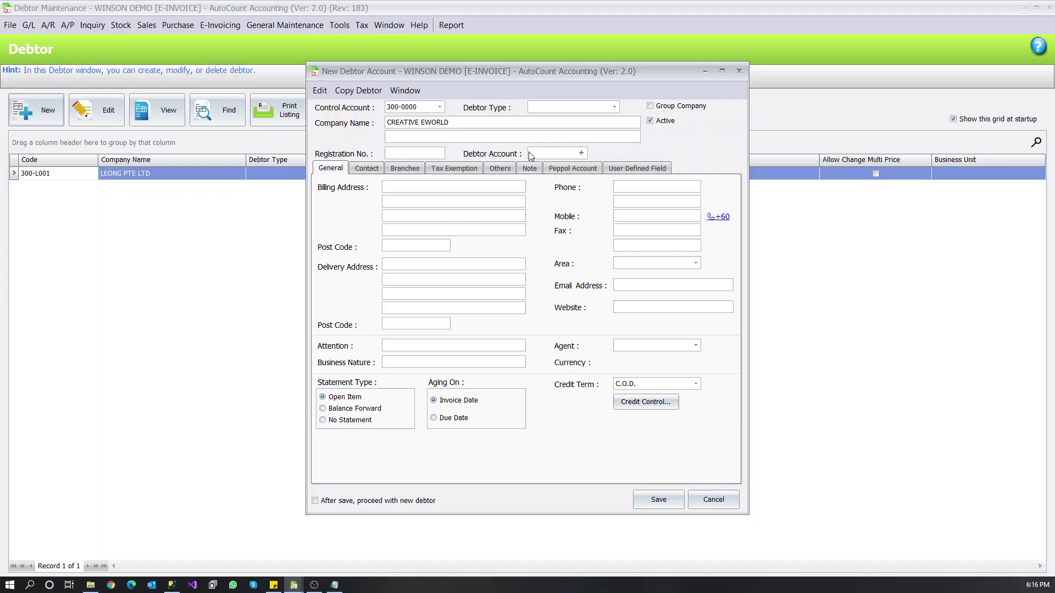
pyautogui.click(531, 153)
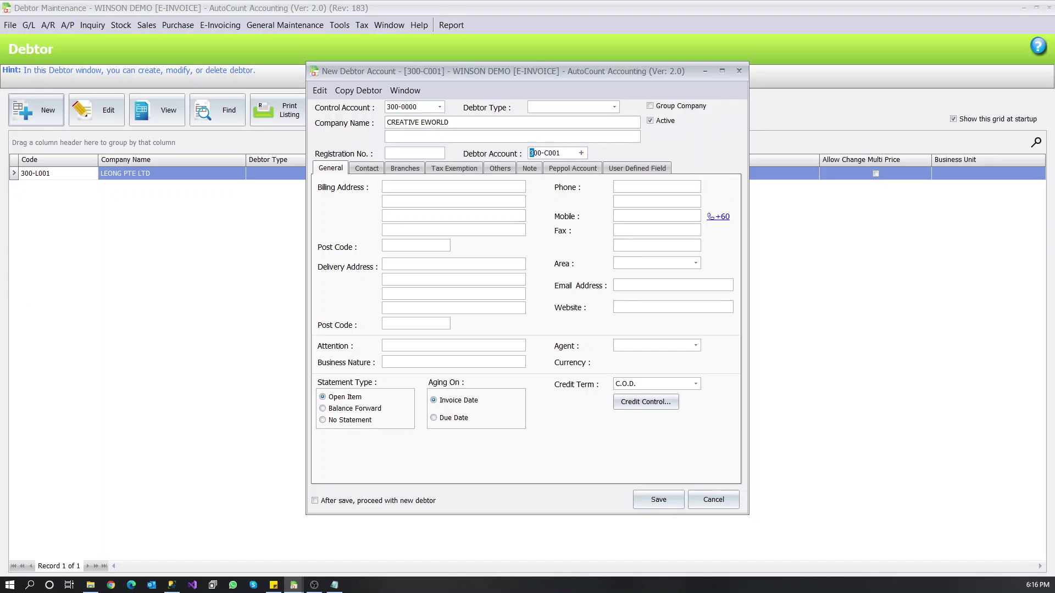
# - Paste the debtor's registration number, retrieve its Peppol ID, and save the debtor
pyautogui.hotkey('alt', 'Tab')
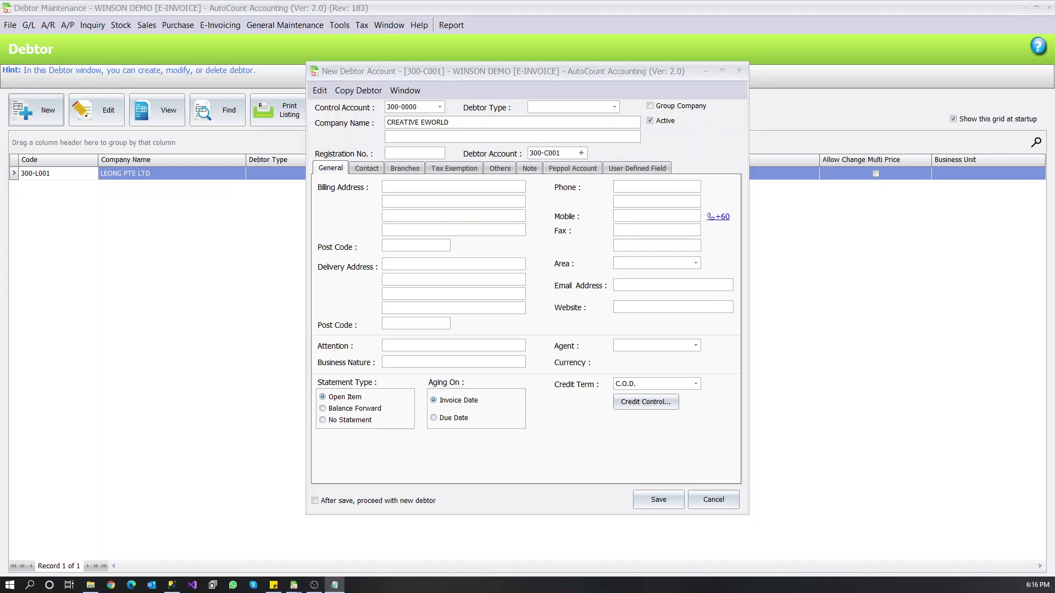
pyautogui.click(410, 149)
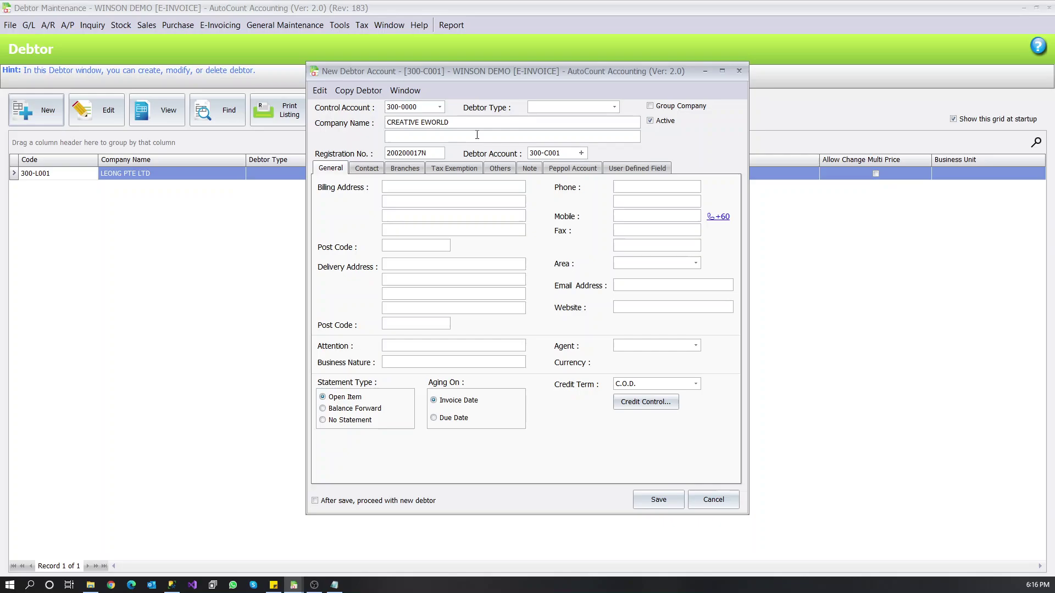
pyautogui.click(574, 169)
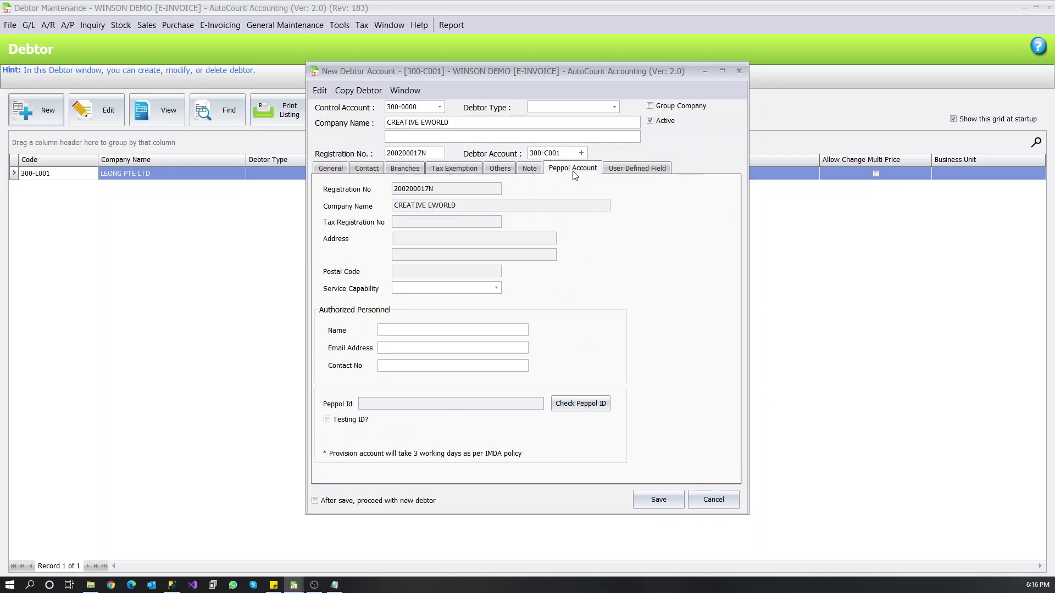
pyautogui.click(579, 410)
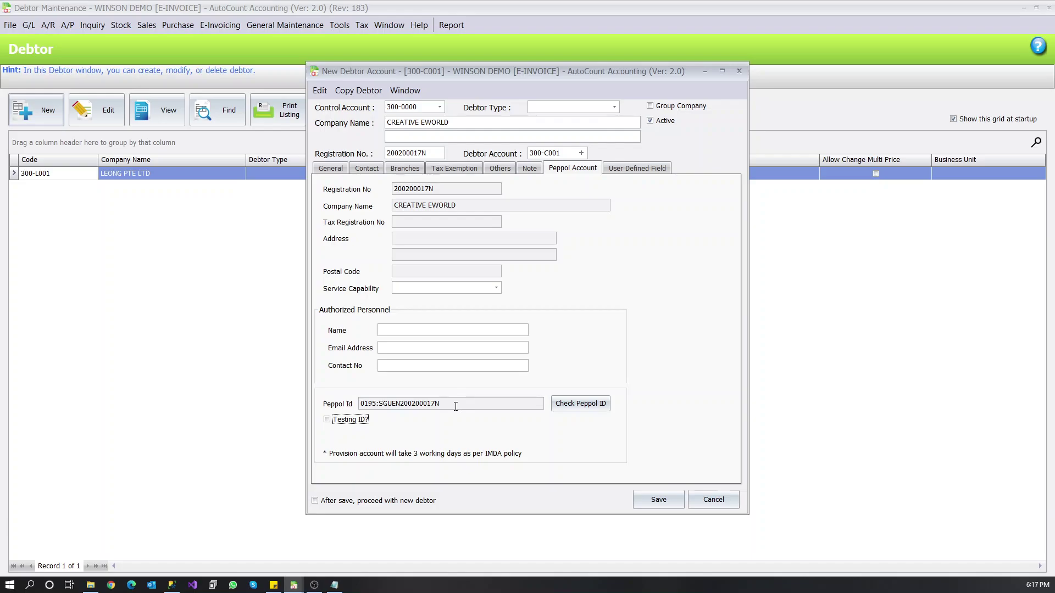
pyautogui.click(648, 498)
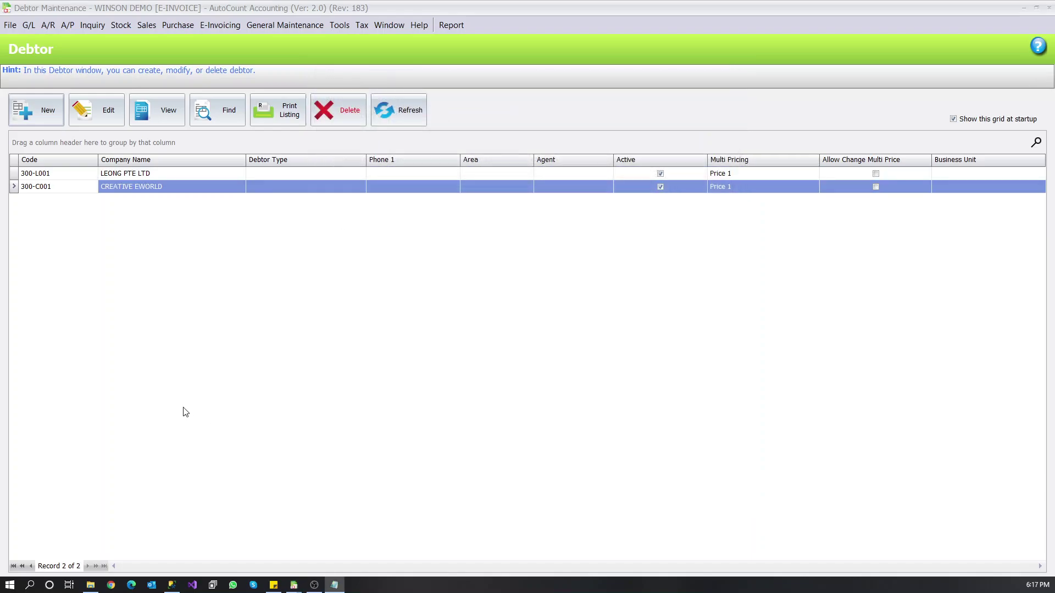
# - Start a new sales invoice billed to LEONG PTE LTD
pyautogui.click(150, 30)
pyautogui.click(158, 94)
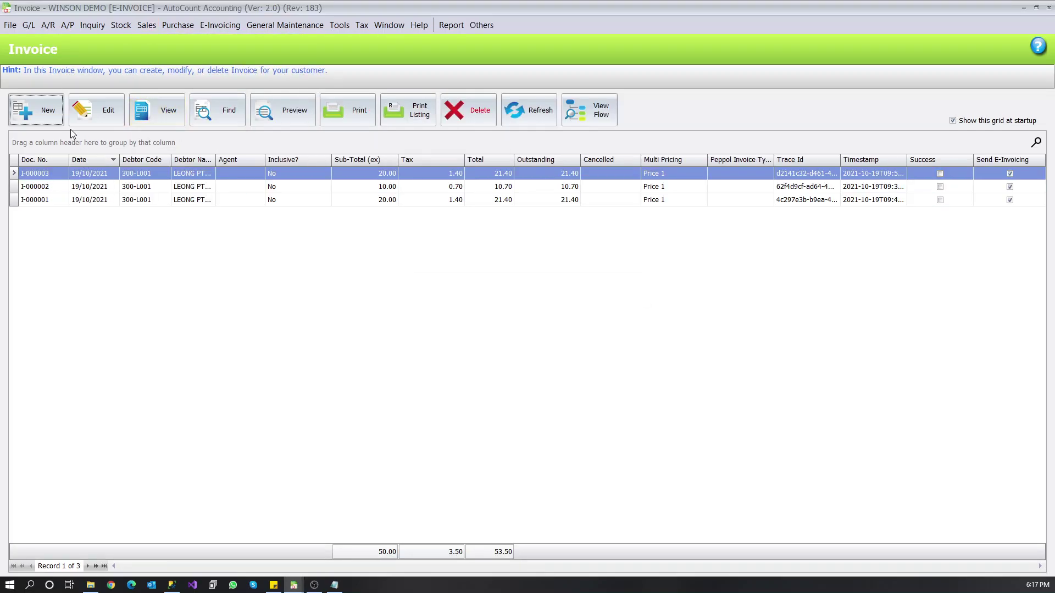
pyautogui.click(52, 117)
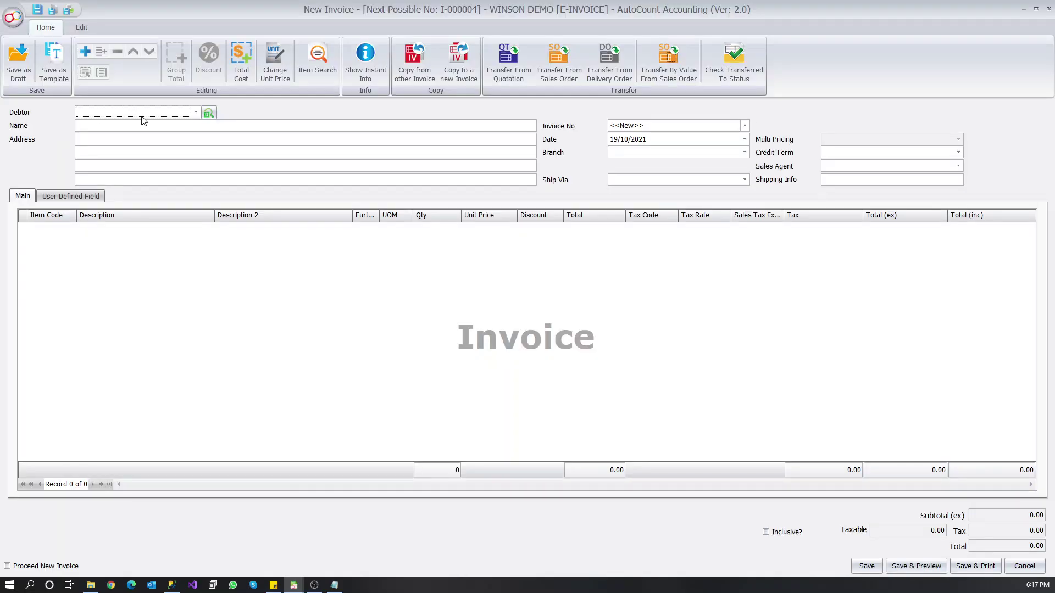
pyautogui.click(145, 112)
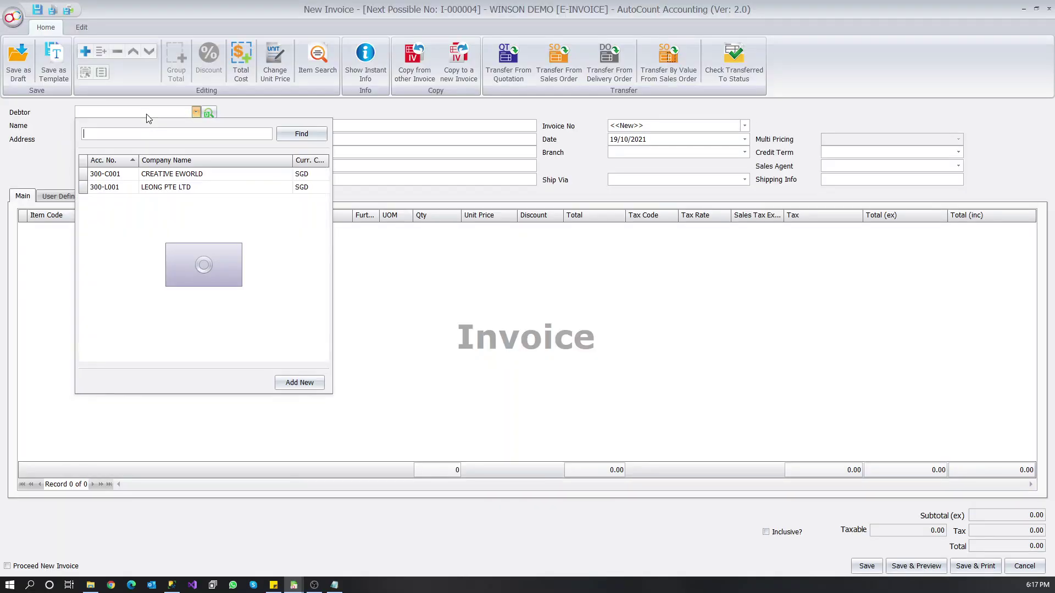
pyautogui.click(168, 189)
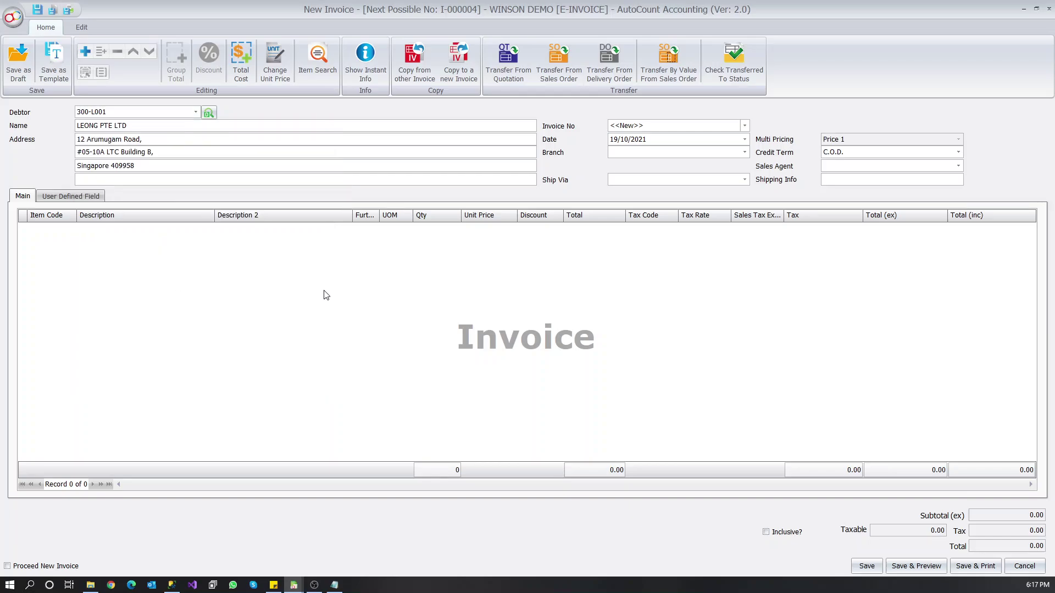
# - Add KEYBOARD, MOUSE and MOUSE PAD as the invoice's three item lines
pyautogui.rightClick(235, 298)
pyautogui.click(256, 301)
pyautogui.click(72, 229)
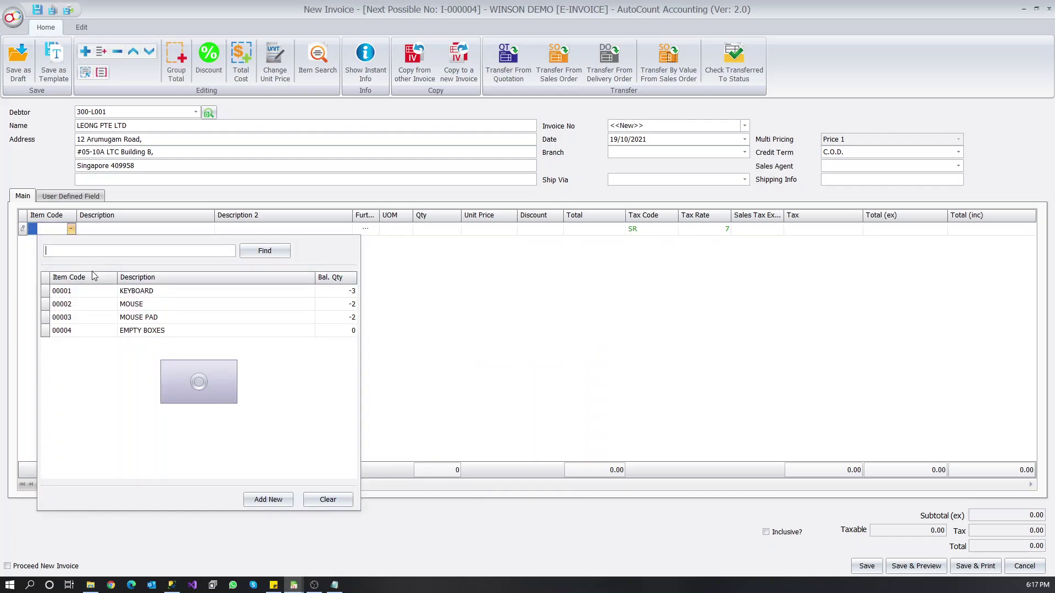
pyautogui.click(96, 286)
pyautogui.rightClick(195, 276)
pyautogui.click(236, 286)
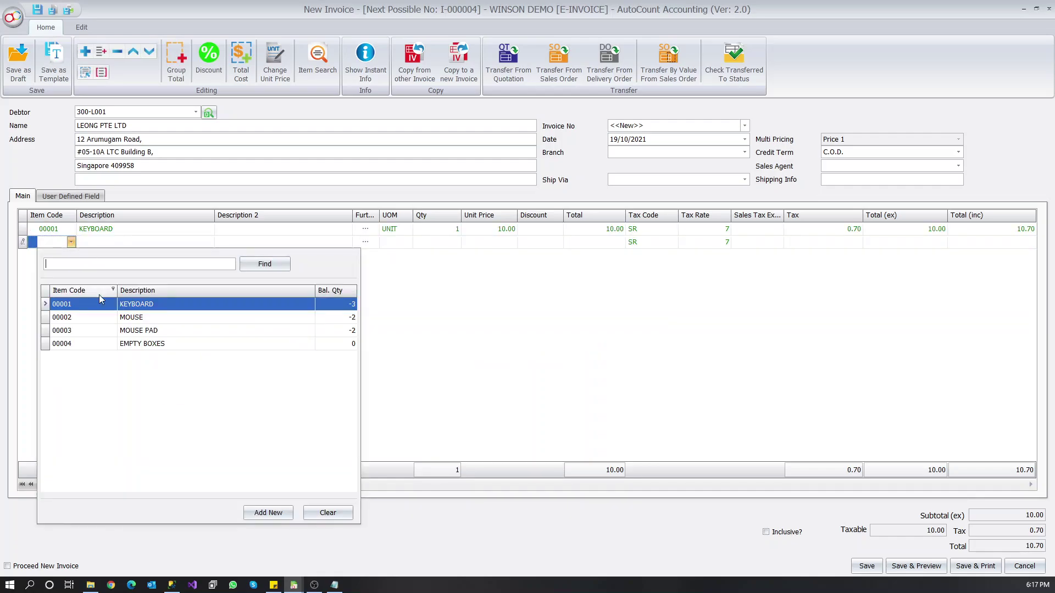
pyautogui.click(99, 317)
pyautogui.rightClick(149, 305)
pyautogui.click(164, 311)
pyautogui.click(72, 256)
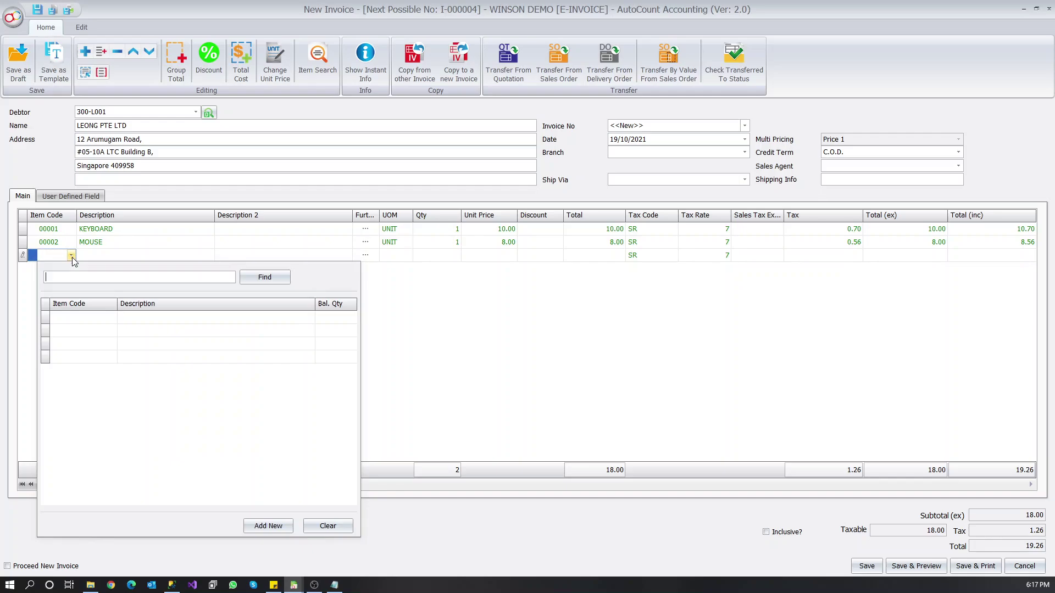
pyautogui.click(112, 343)
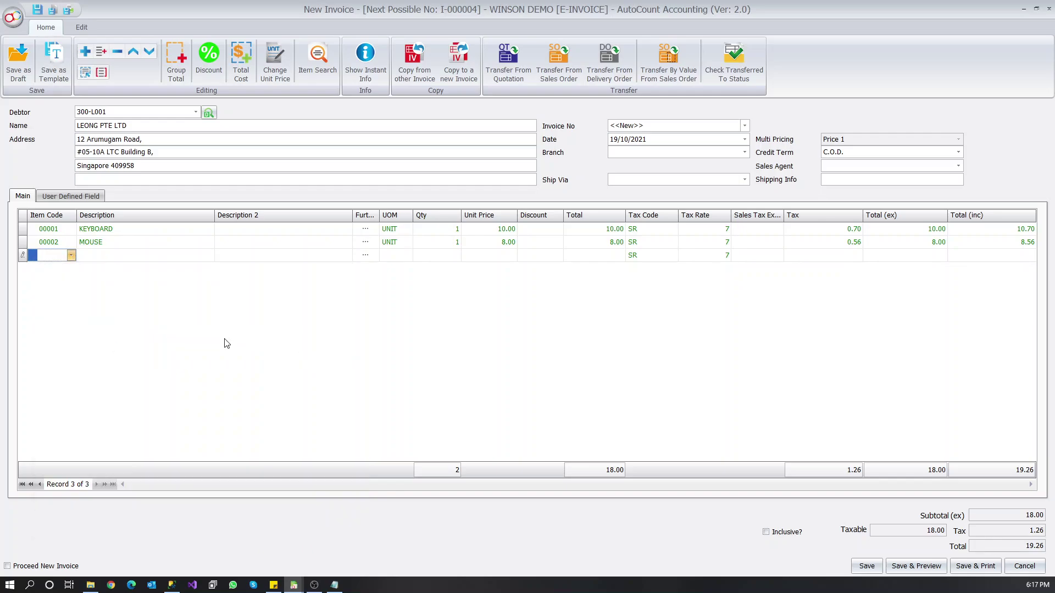
# - Set each item's quantity to 3 and save invoice I-000004
pyautogui.click(454, 228)
pyautogui.write('3')
pyautogui.click(447, 243)
pyautogui.write('3')
pyautogui.click(454, 256)
pyautogui.write('3')
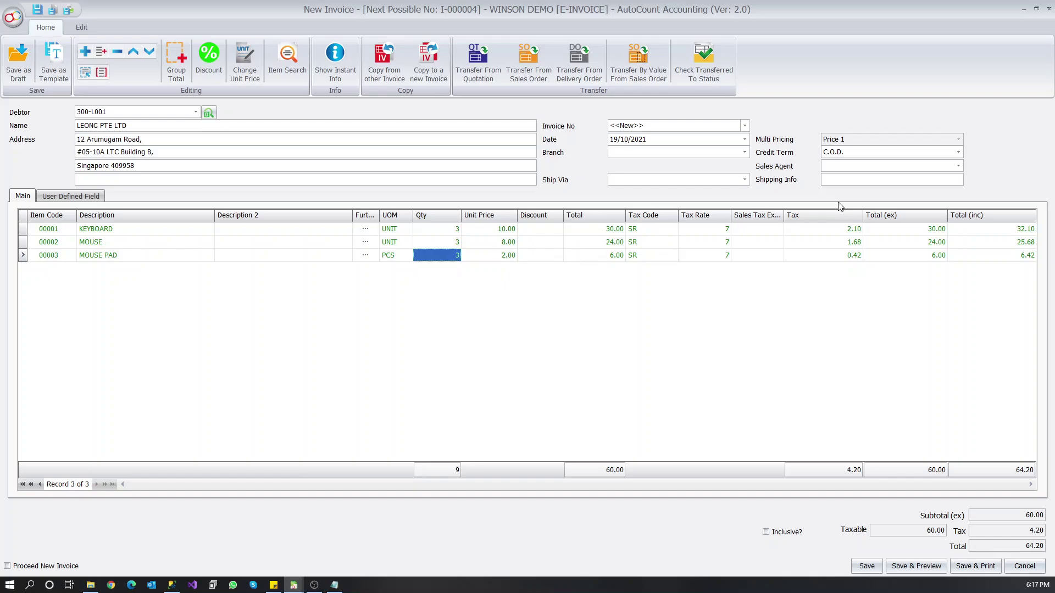
pyautogui.click(878, 563)
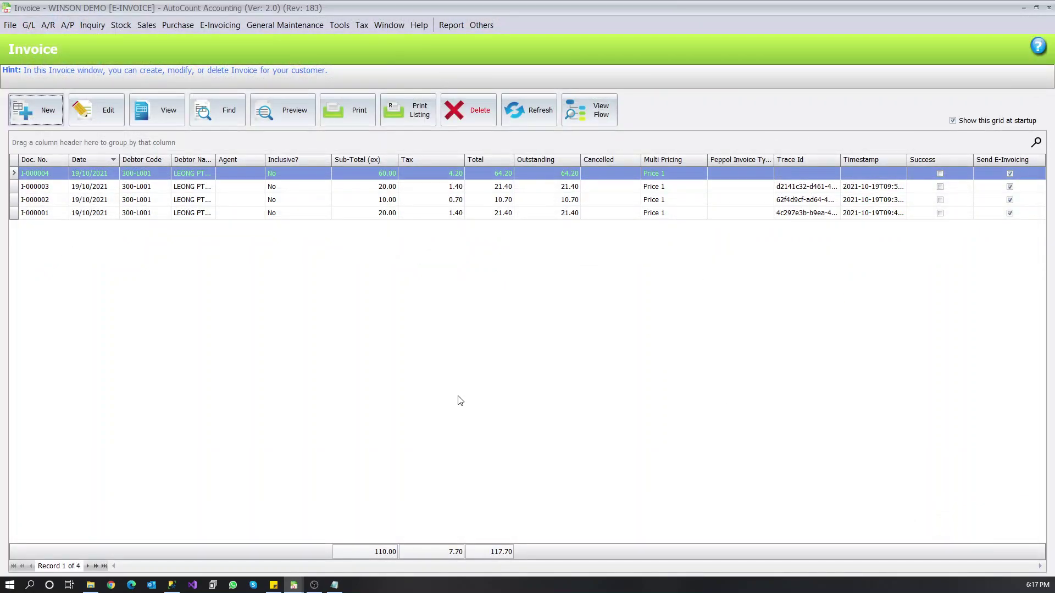
# - Refresh the invoice list to check I-000004's Trace Id, then switch to the LEONG company window
pyautogui.click(529, 113)
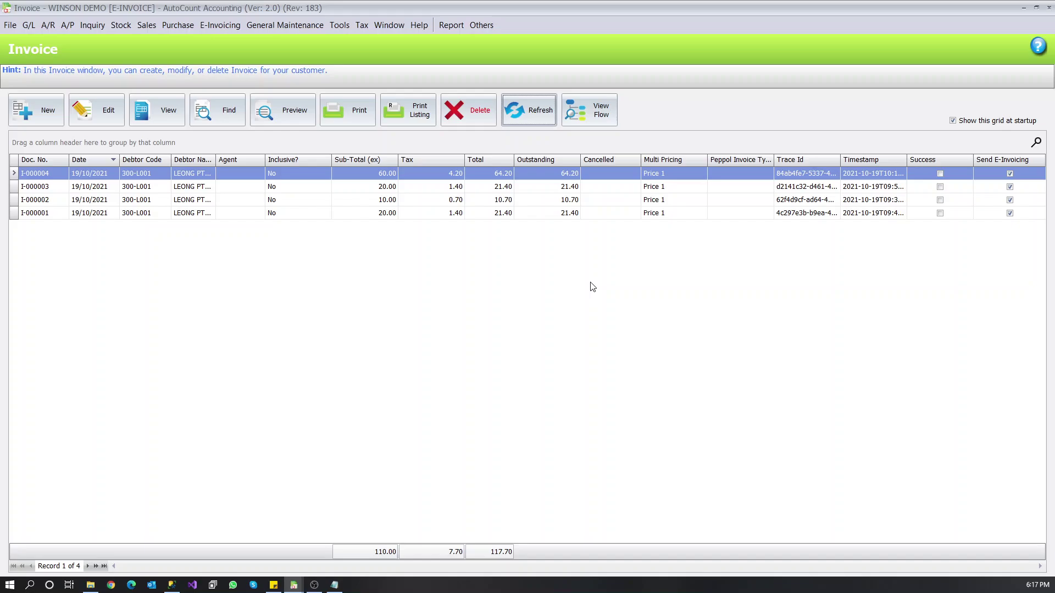
pyautogui.click(518, 311)
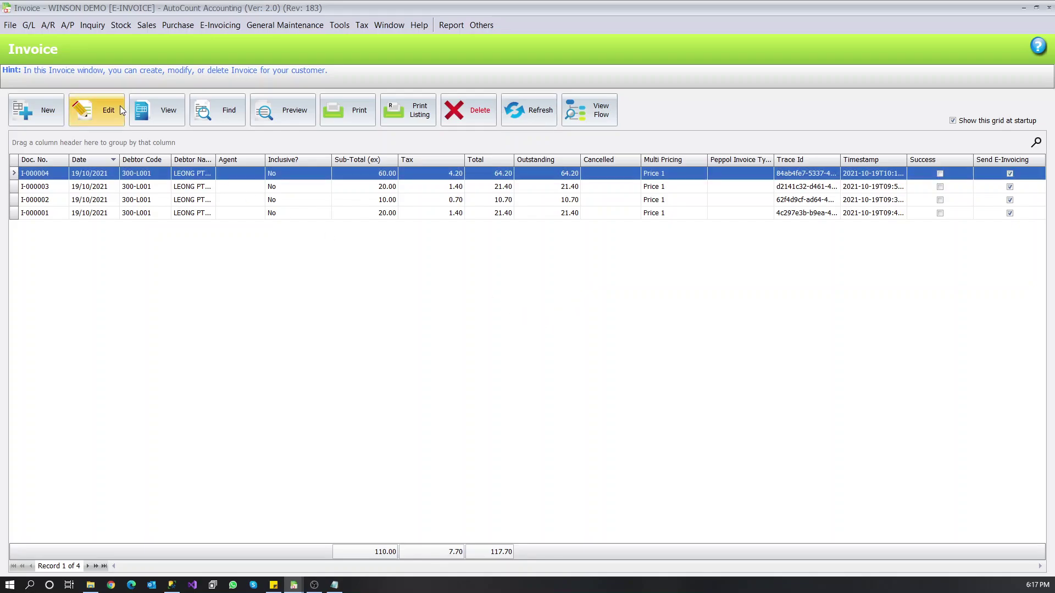
pyautogui.click(294, 585)
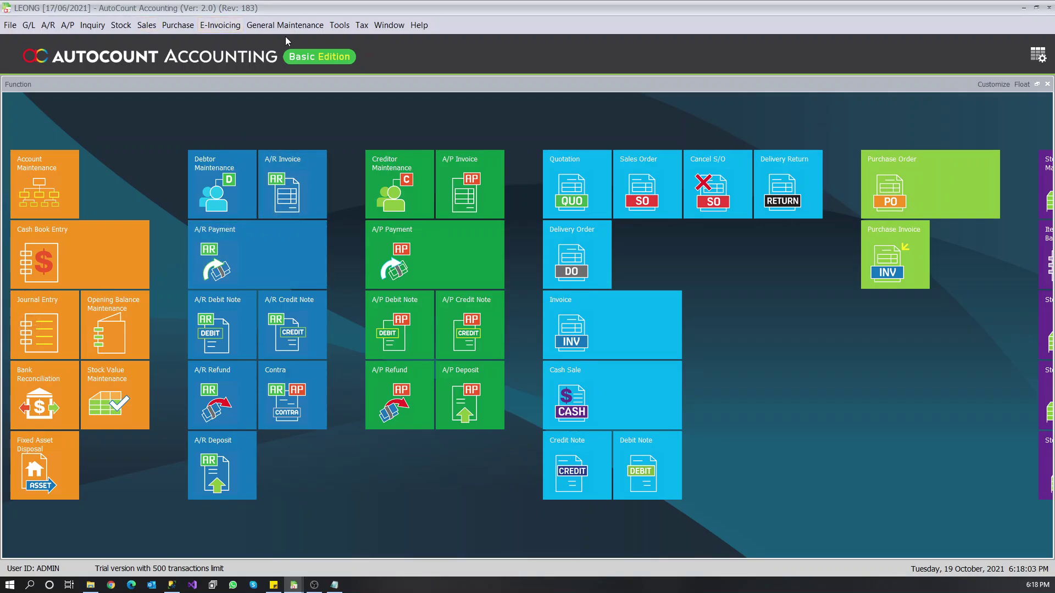
# - Retrieve e-invoices I-000003 and I-000002 and post them as purchase invoices PI-000039 and PI-000038
pyautogui.click(231, 26)
pyautogui.click(246, 40)
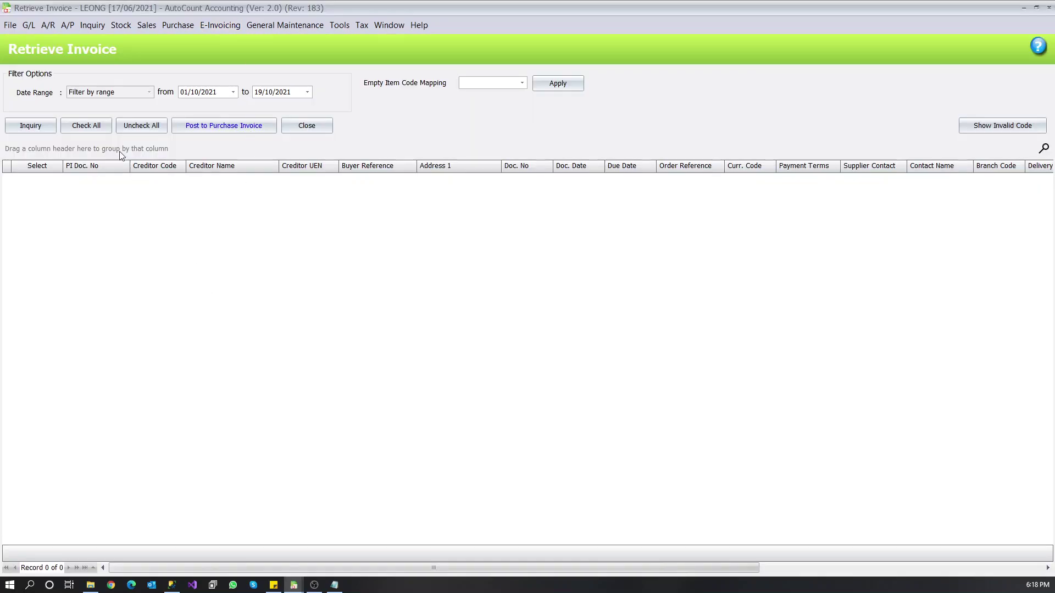
pyautogui.click(34, 130)
pyautogui.click(31, 126)
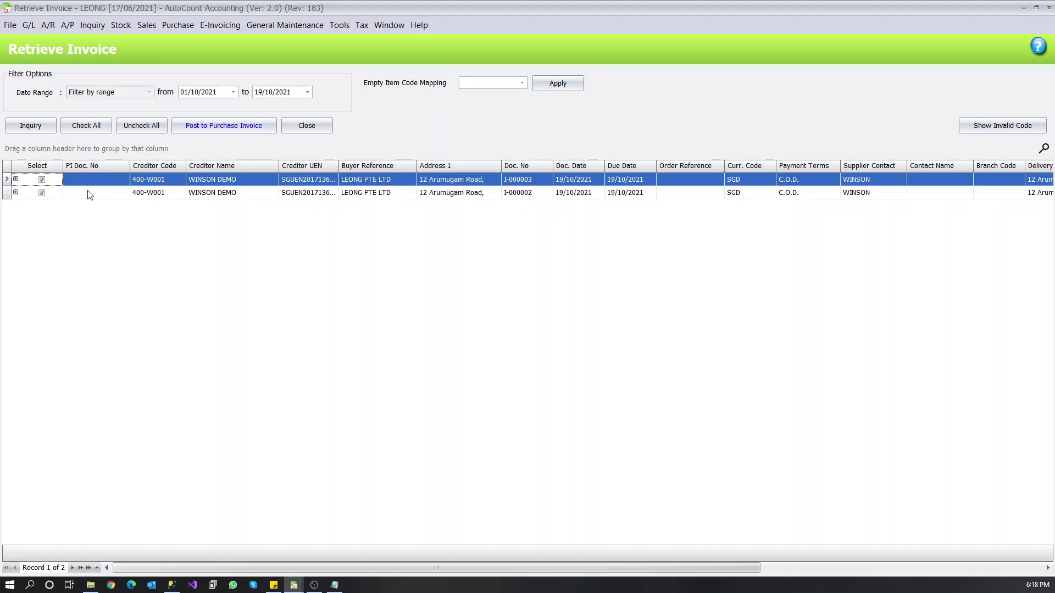
pyautogui.click(229, 127)
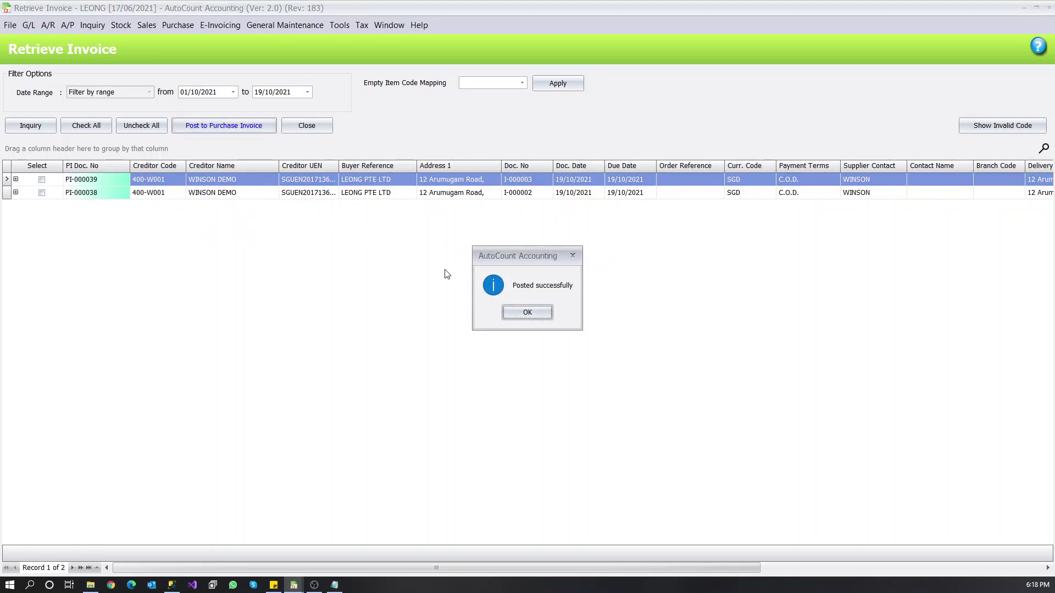
pyautogui.click(542, 316)
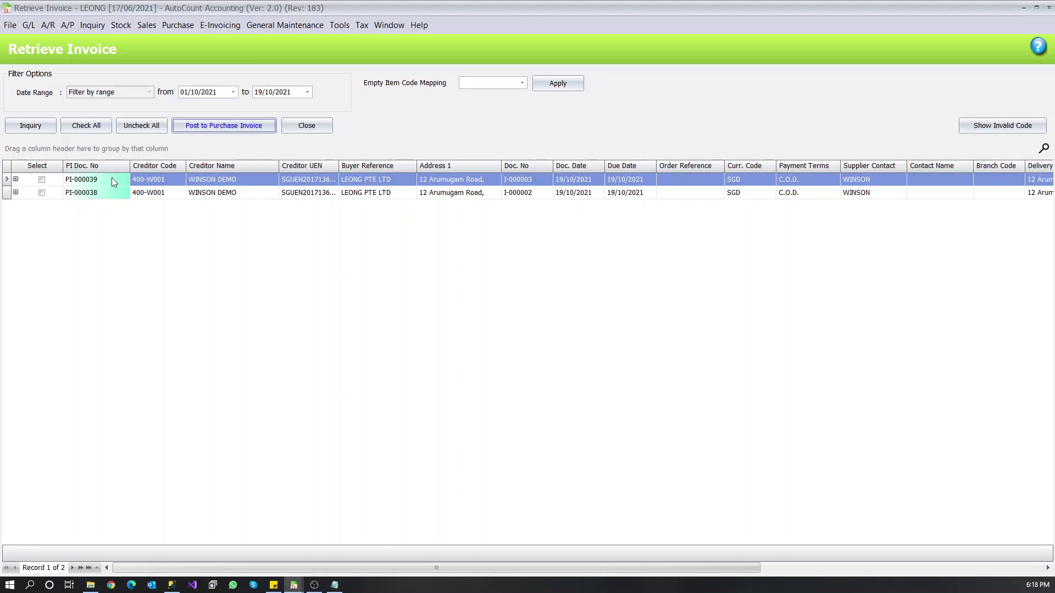
pyautogui.click(111, 179)
pyautogui.doubleClick(116, 180)
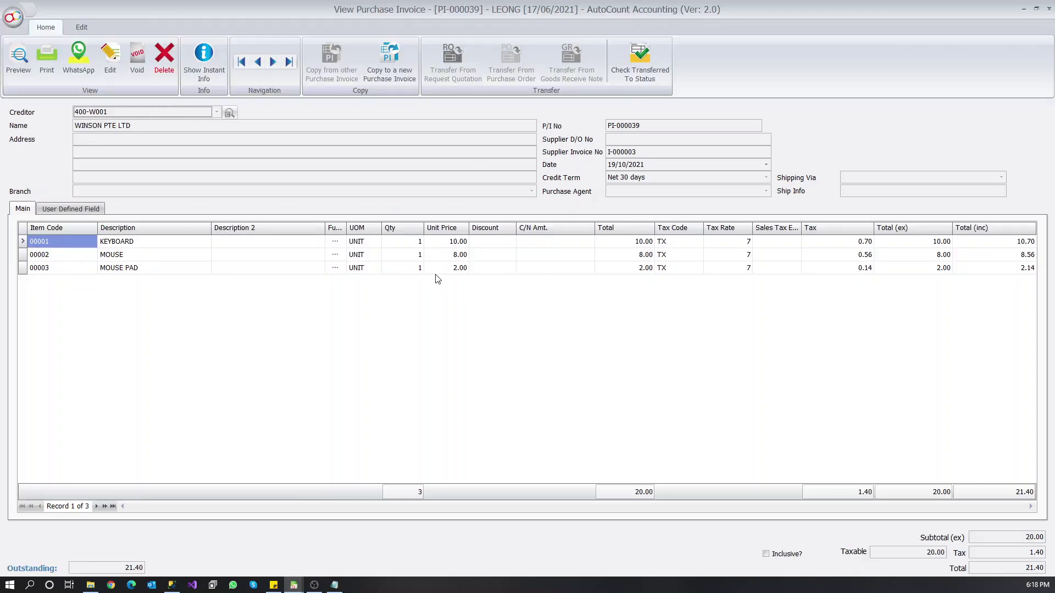
pyautogui.press('Escape')
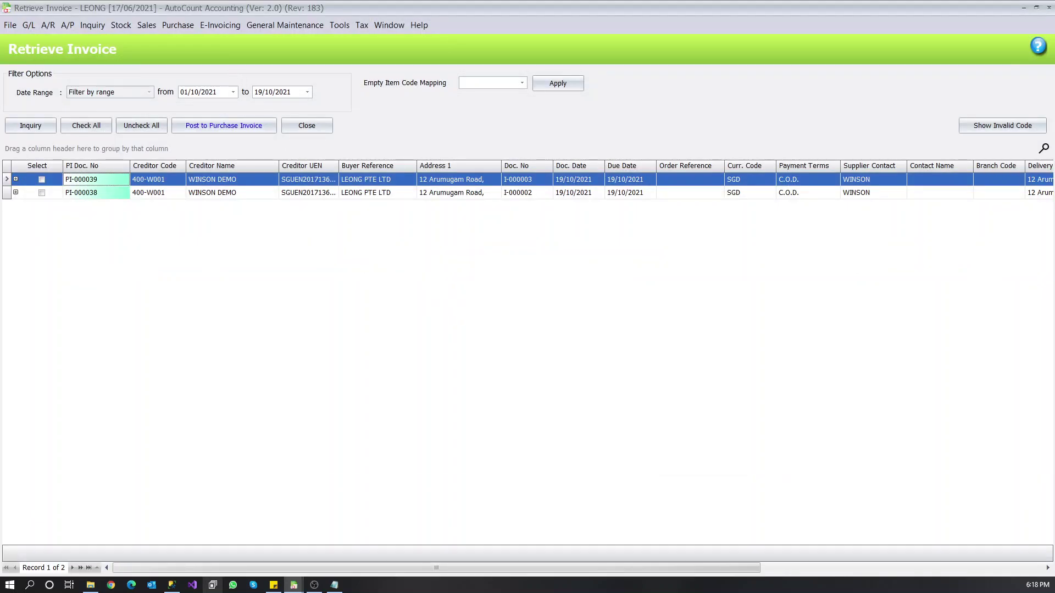